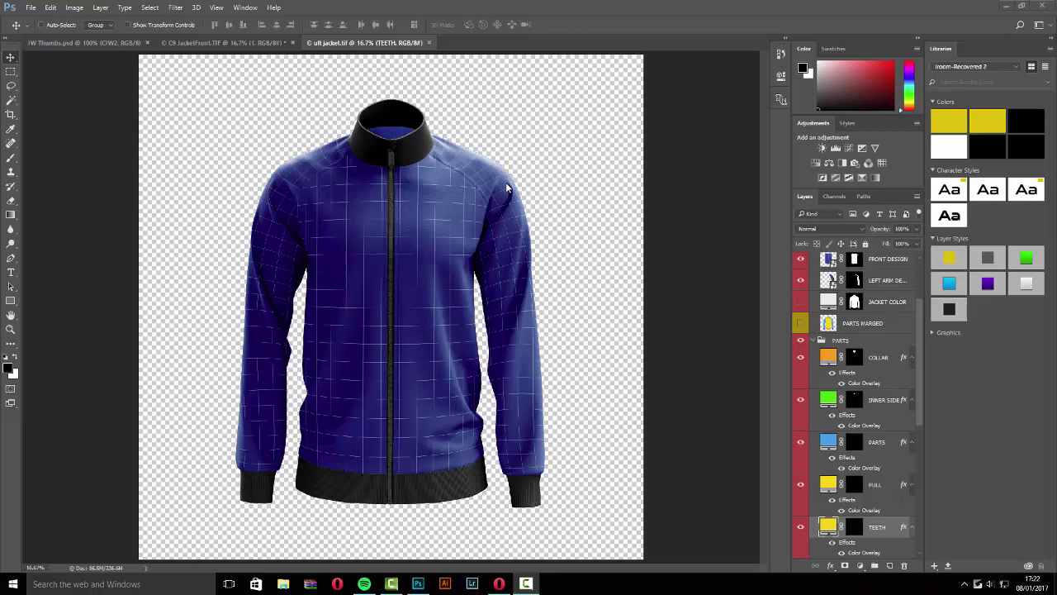
Switch to the C9 JacketFront.TIF document and look through the layers of its JACKET group
left_click(222, 42)
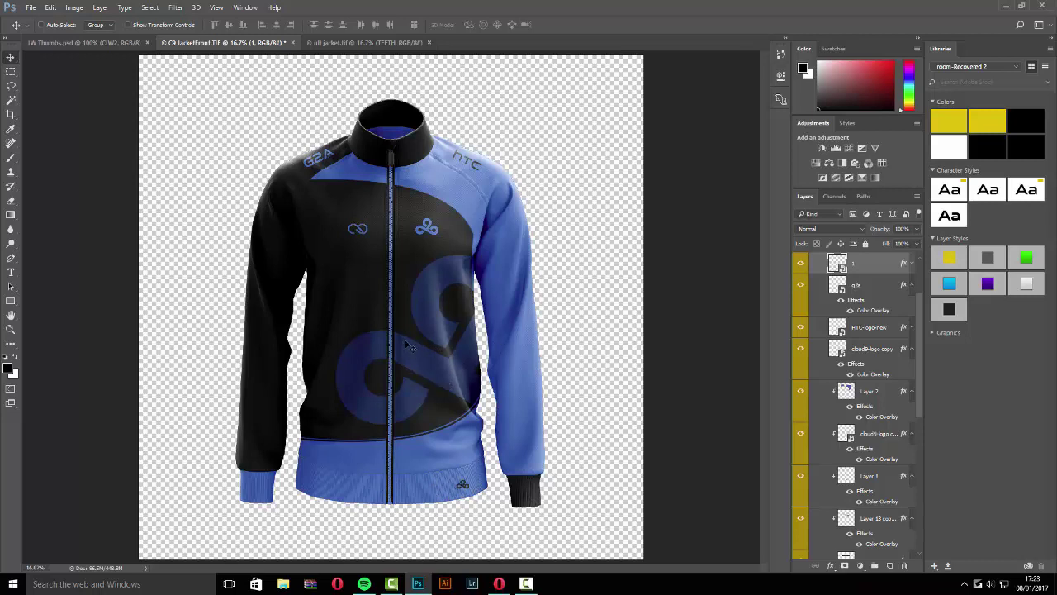
scroll(859, 297, "up", 3)
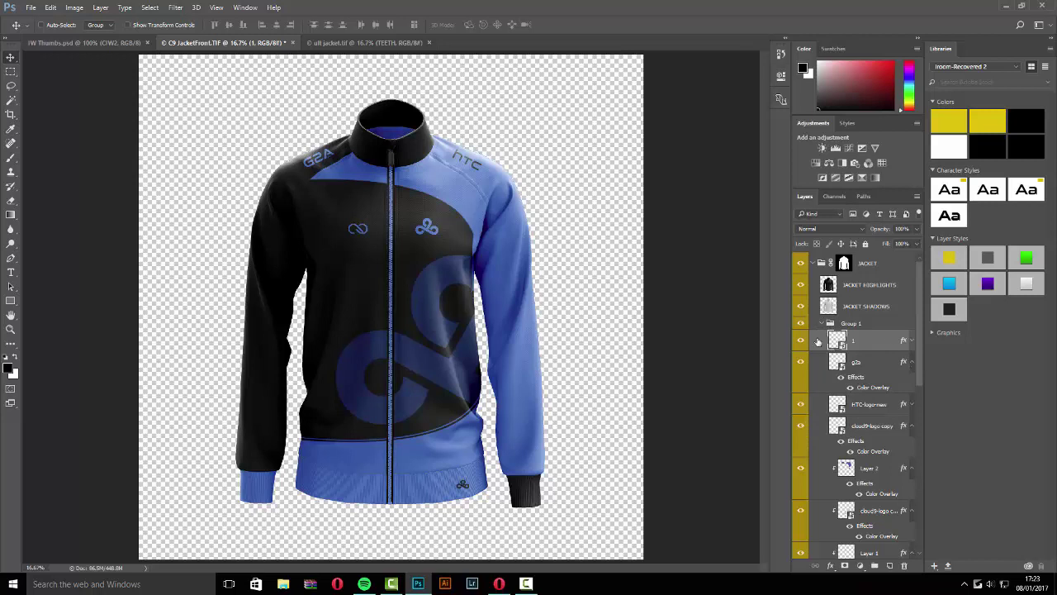
scroll(851, 397, "down", 3)
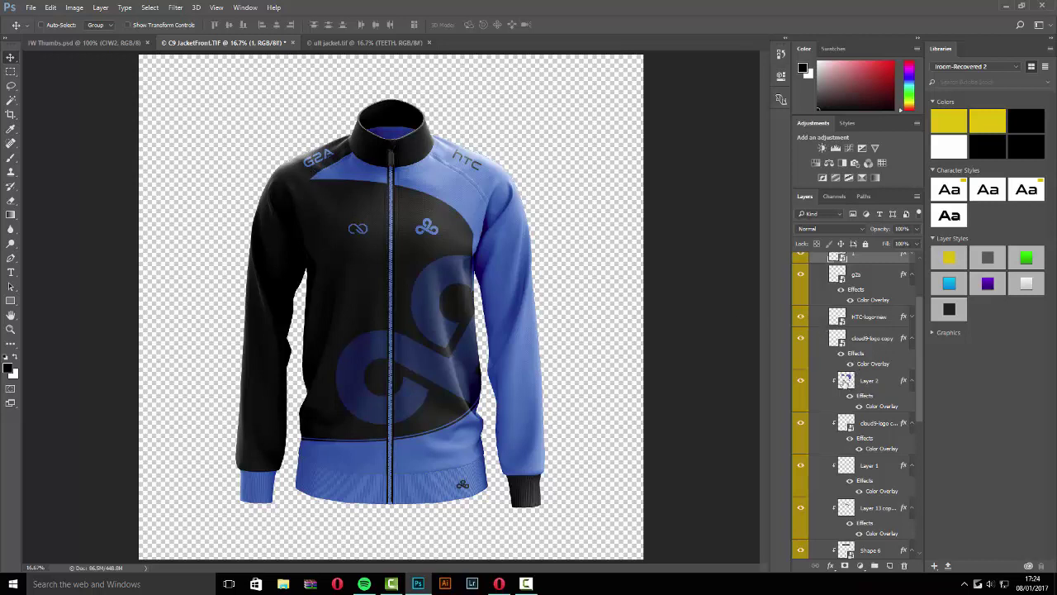
Select Layer 2 and toggle its visibility off and on to check its part in the front design
right_click(867, 380)
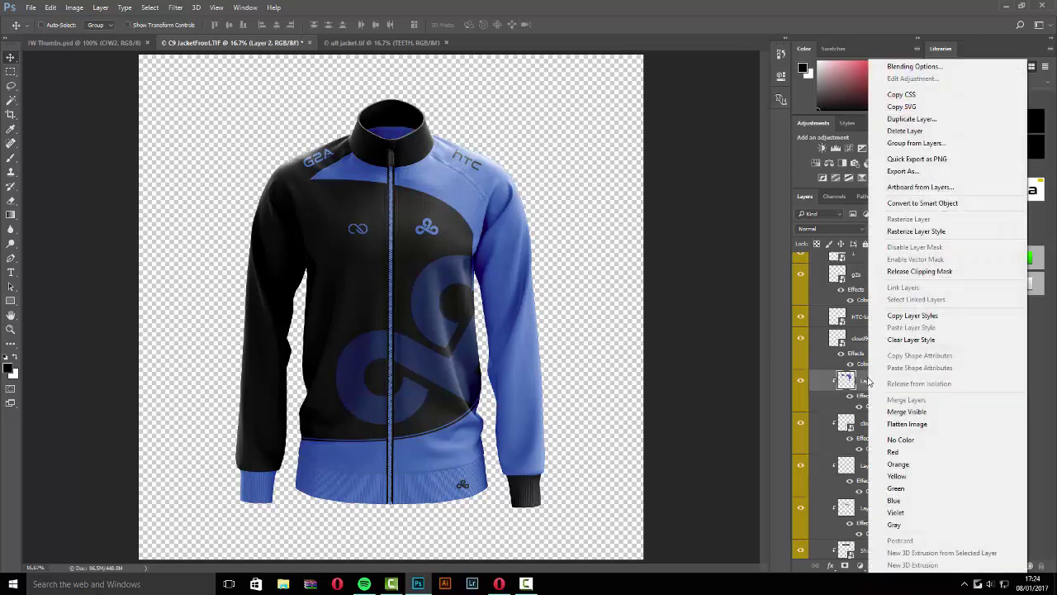
left_click(857, 384)
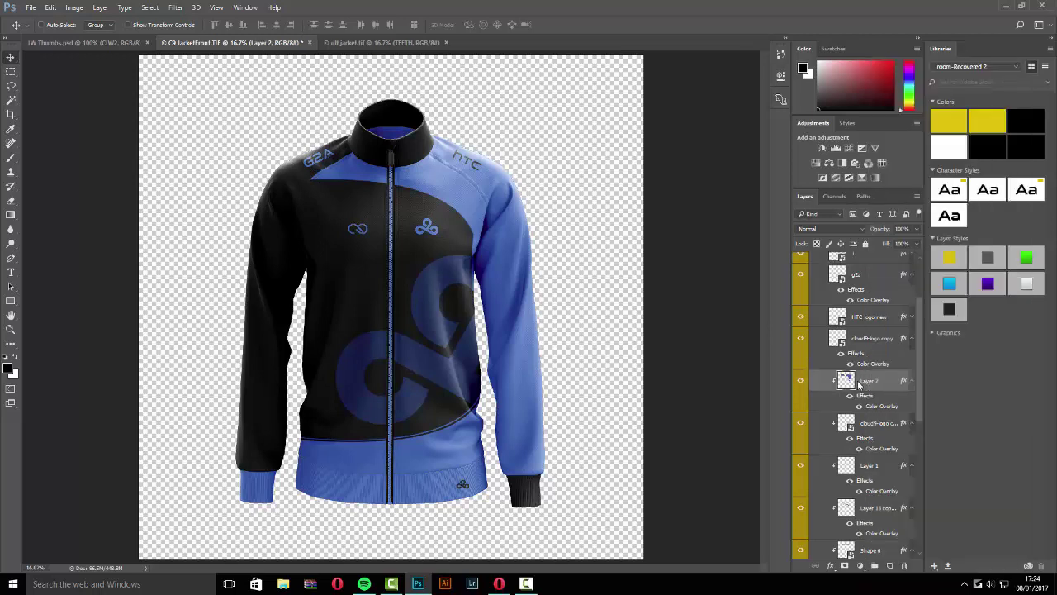
left_click(801, 384)
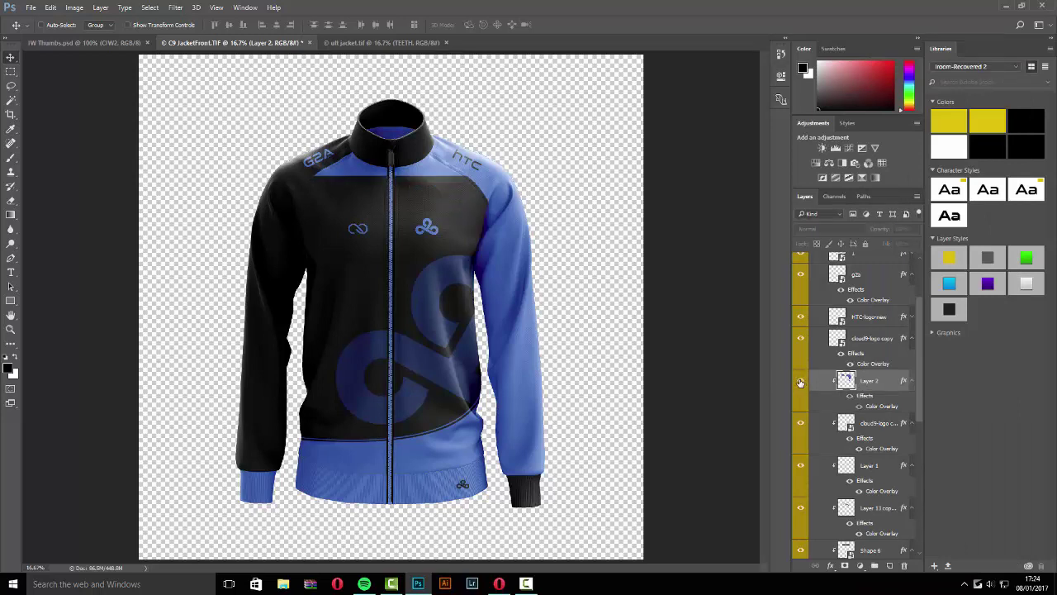
left_click(800, 384)
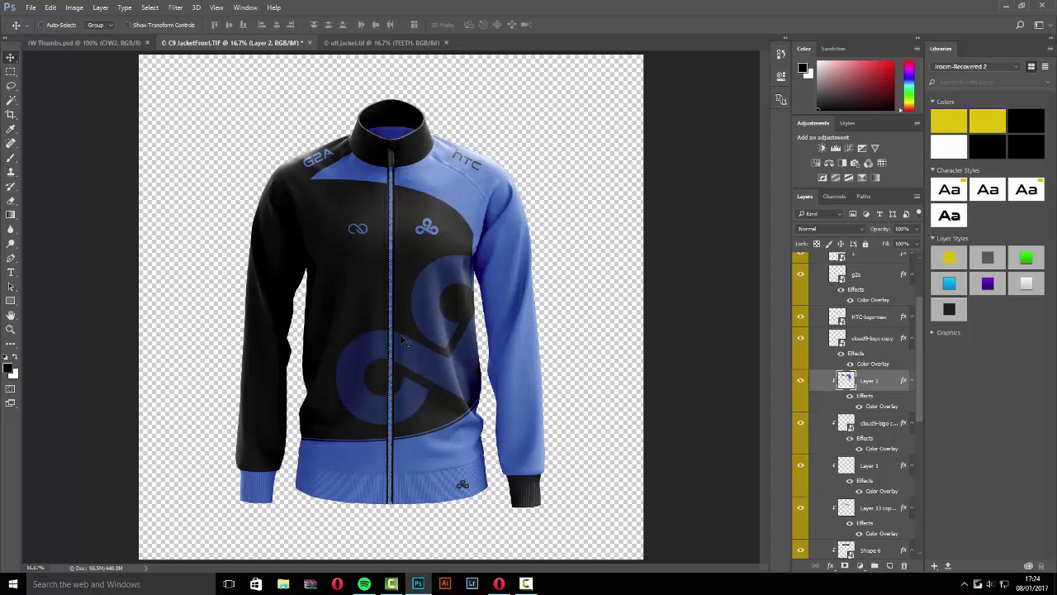
Show the PARTS MARGED layer briefly to examine the jacket's colour-coded parts, and hide it again
left_click_drag(920, 376, 917, 506)
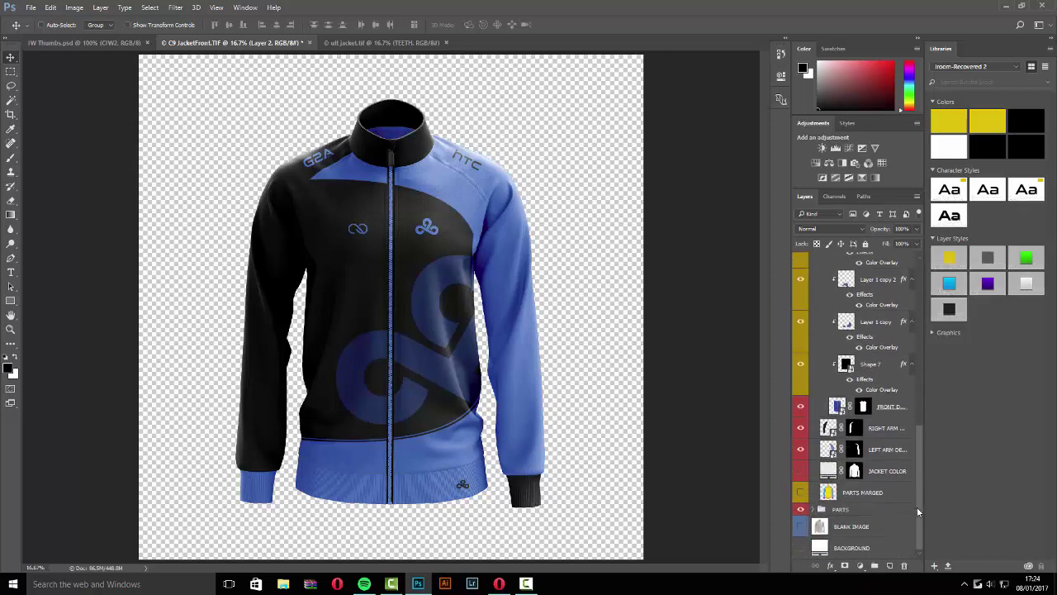
left_click(801, 492)
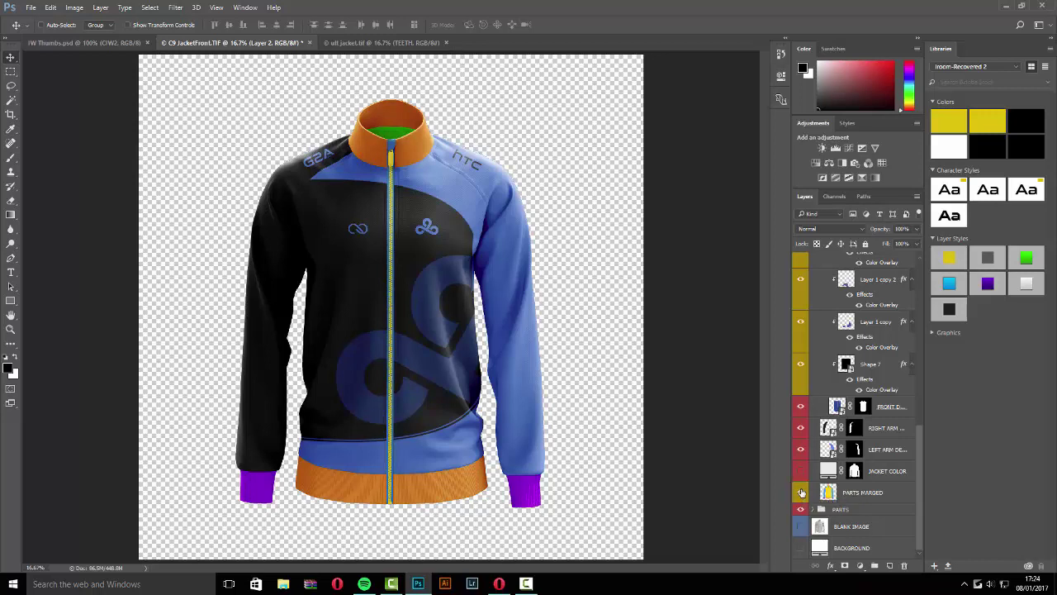
left_click(801, 493)
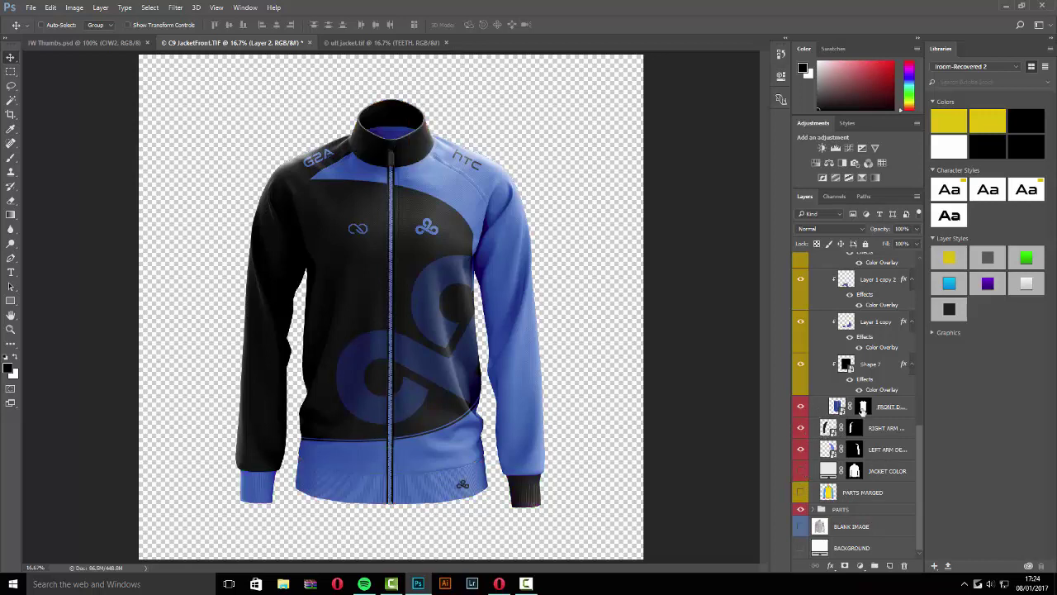
Toggle the right and left arm design layers to compare the sleeves, leaving both layers hidden
left_click(800, 428)
left_click(800, 448)
left_click(800, 427)
left_click(800, 448)
left_click(800, 428)
left_click(801, 448)
left_click(801, 447)
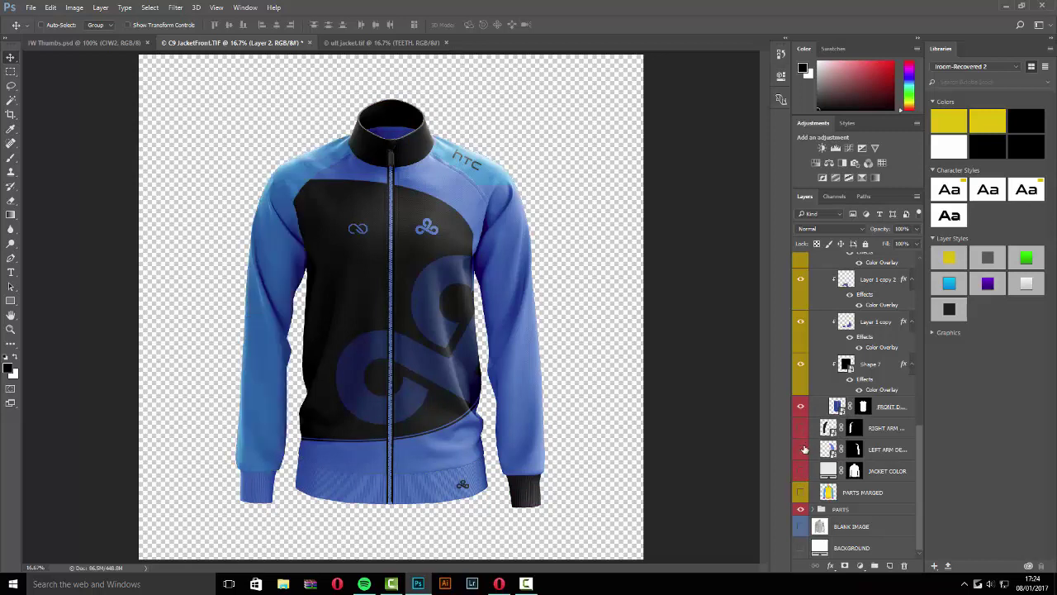
left_click(802, 448)
left_click(802, 447)
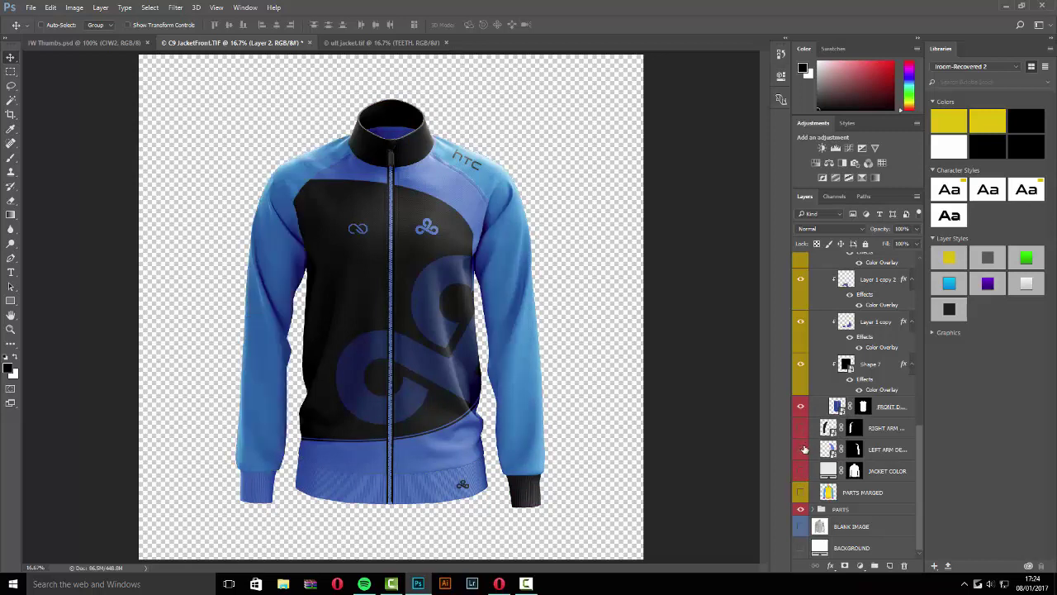
Toggle the front design layer off and on, and show both arm design layers again
left_click(800, 406)
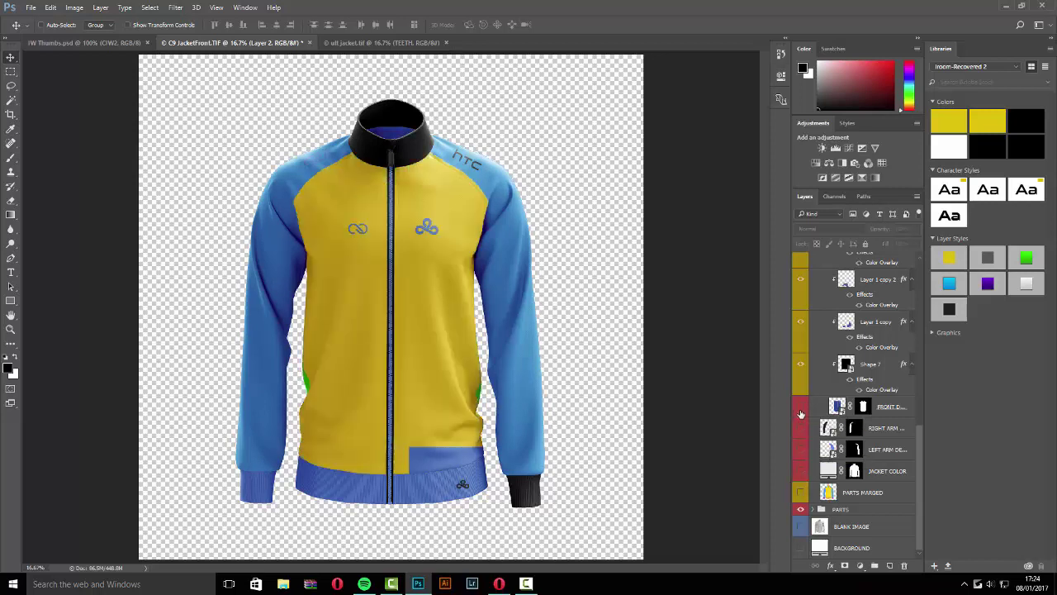
left_click(800, 409)
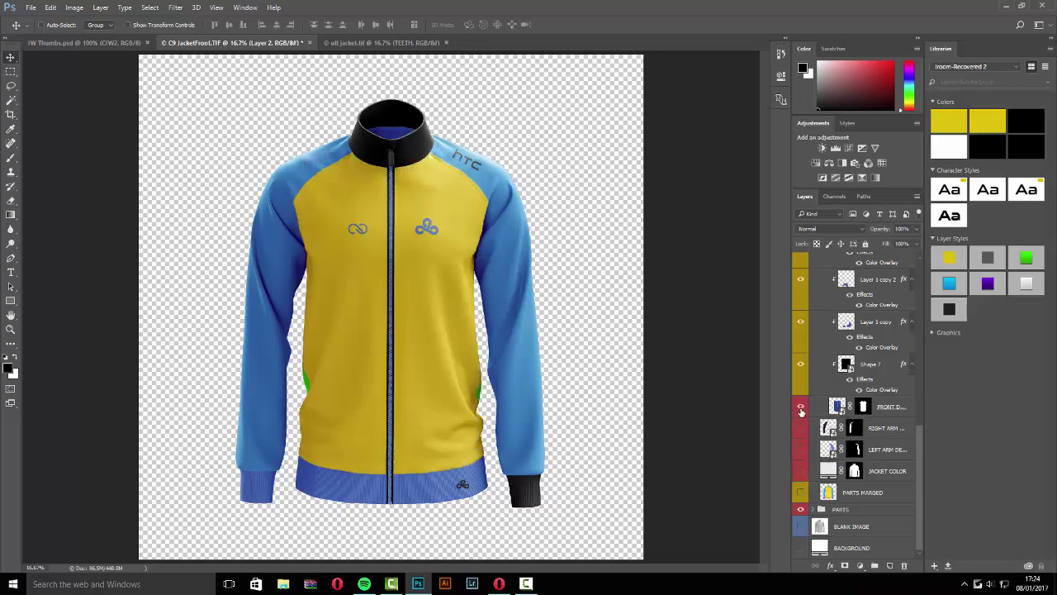
left_click(801, 449)
left_click(800, 424)
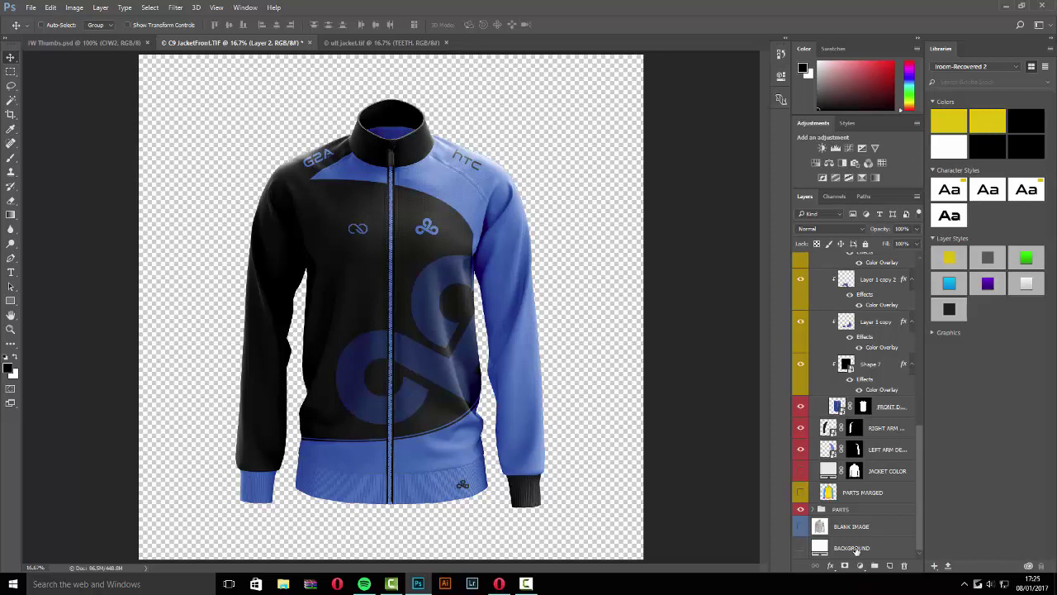
Expand the PARTS group and toggle the PARTS, INNER SIDE and COLLAR layers off and on to inspect each piece
left_click(812, 510)
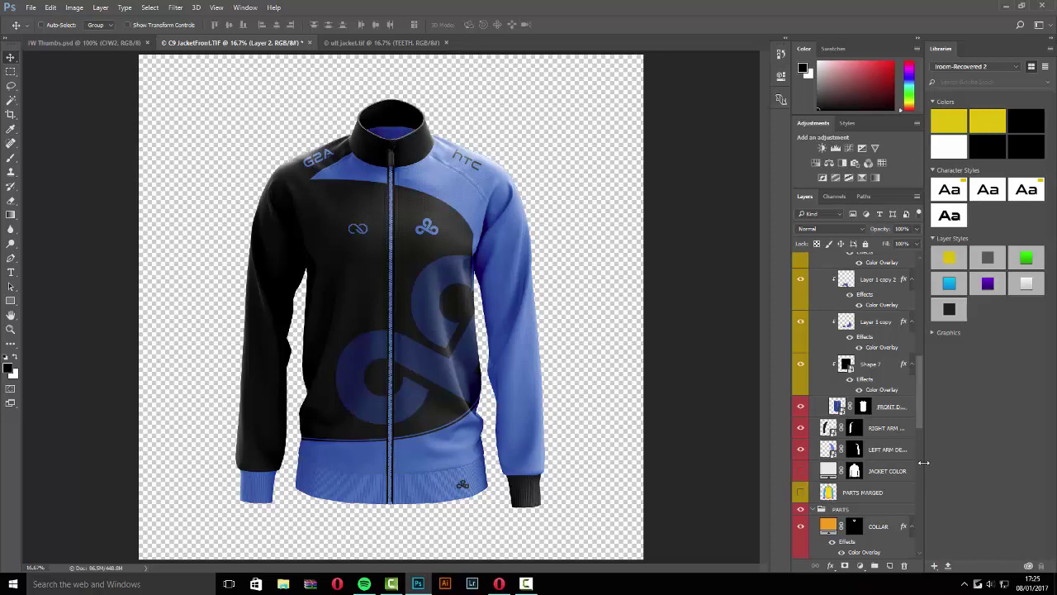
left_click_drag(919, 424, 914, 476)
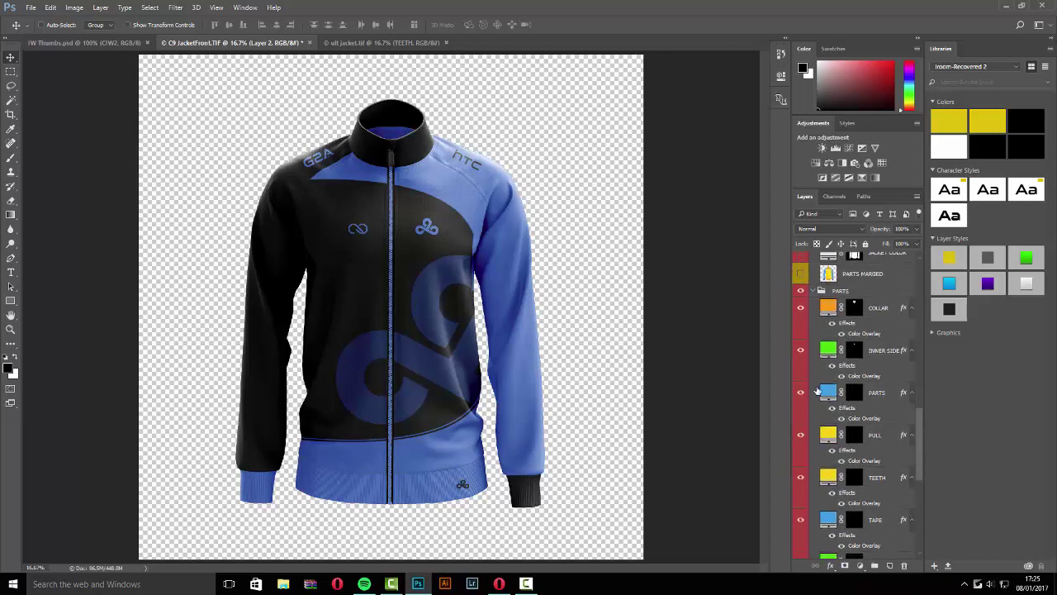
left_click(801, 394)
left_click(801, 394)
left_click(801, 349)
left_click(801, 349)
left_click(803, 314)
left_click(802, 312)
Toggle the elastic waistband layer in the PARTS group off and on to check which area it covers
scroll(915, 519, "down", 5)
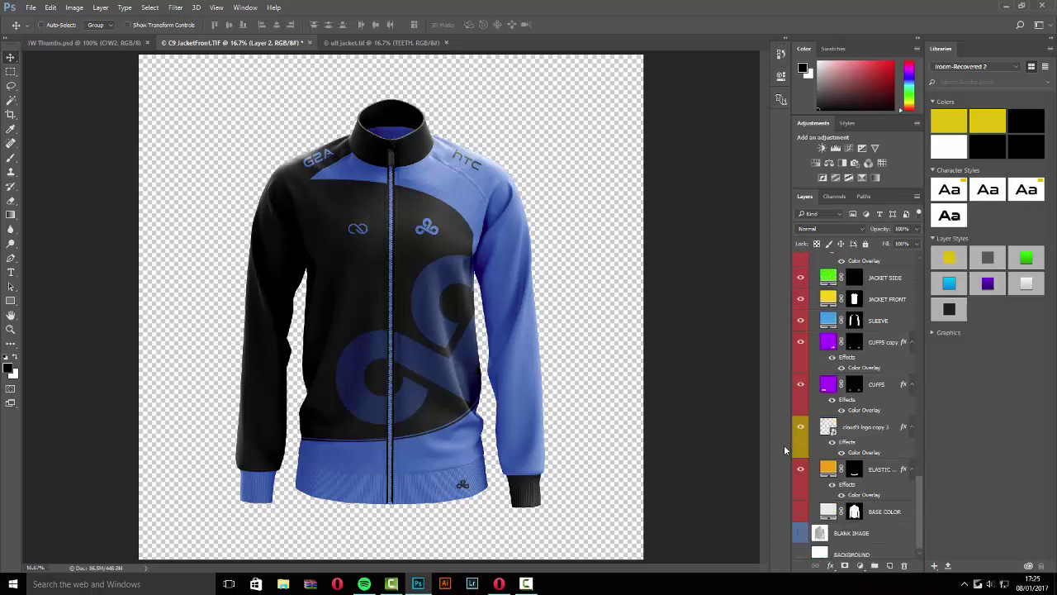
left_click(800, 469)
left_click(800, 470)
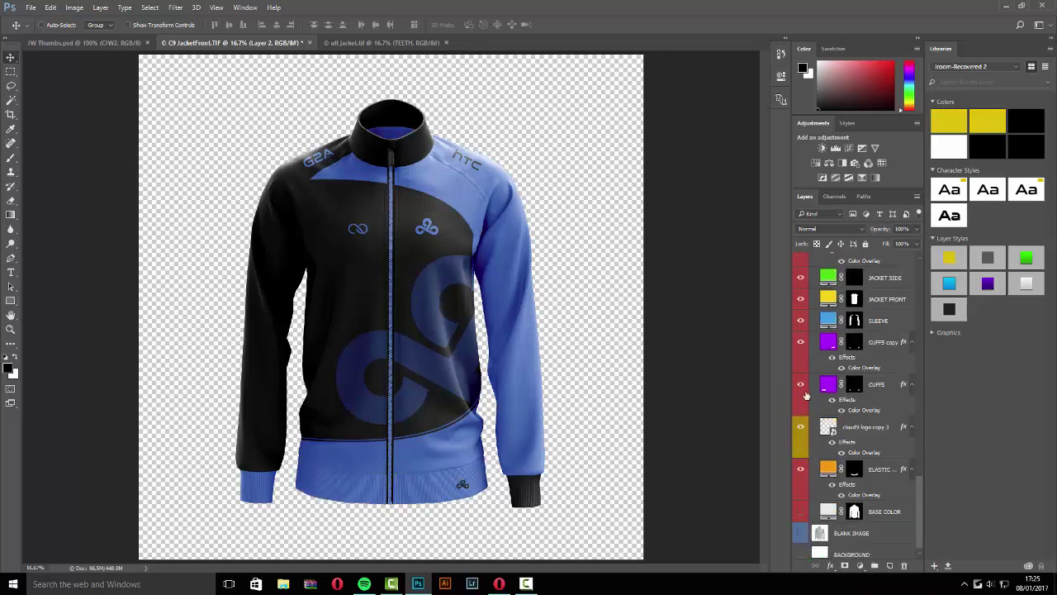